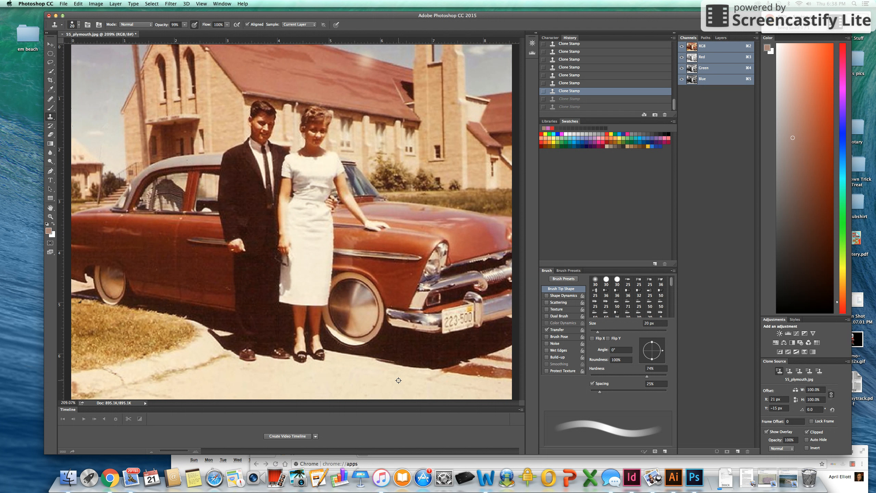
Try cloning clean pavement over the dark stain below the car's front bumper, and undo the stroke
{"action": "left_click", "coordinate": [399, 383], "text": "alt"}
{"action": "mouse_move", "coordinate": [433, 379]}
{"action": "left_mouse_down"}
{"action": "mouse_move", "coordinate": [451, 374]}
{"action": "mouse_move", "coordinate": [428, 373]}
{"action": "mouse_move", "coordinate": [476, 367]}
{"action": "mouse_move", "coordinate": [452, 375]}
{"action": "left_mouse_up"}
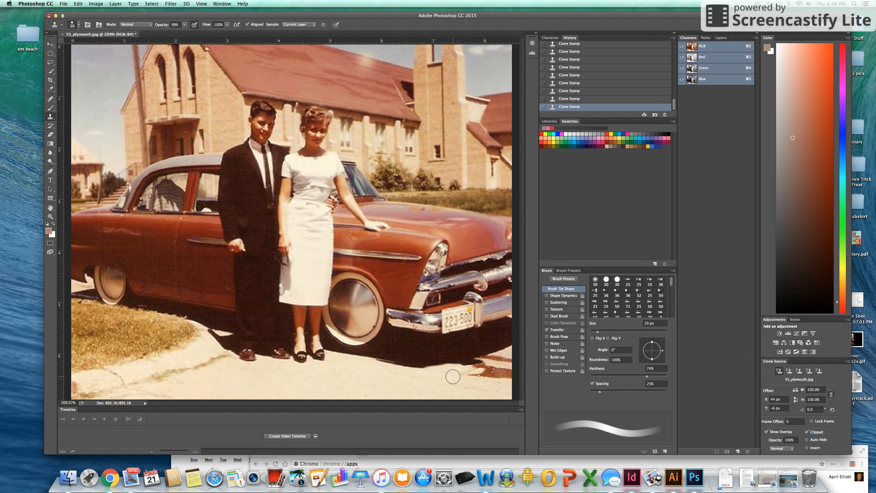
{"action": "key", "text": "alt+super+z"}
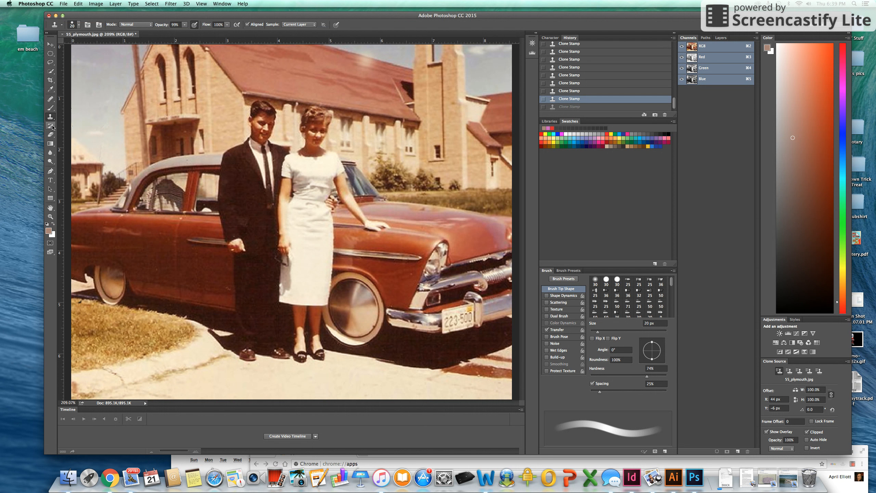
Quick-select the dark shadow under the front of the car and invert the selection to protect the shadow
{"action": "left_click", "coordinate": [52, 71]}
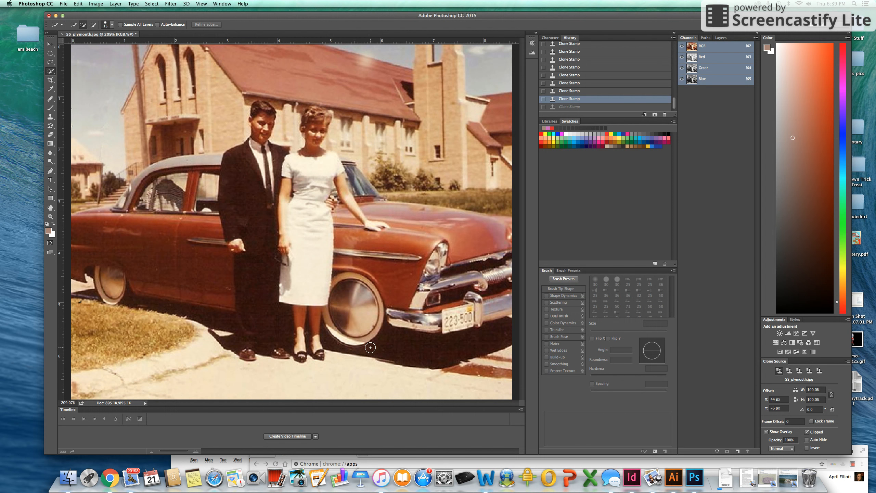
{"action": "left_click", "coordinate": [412, 349]}
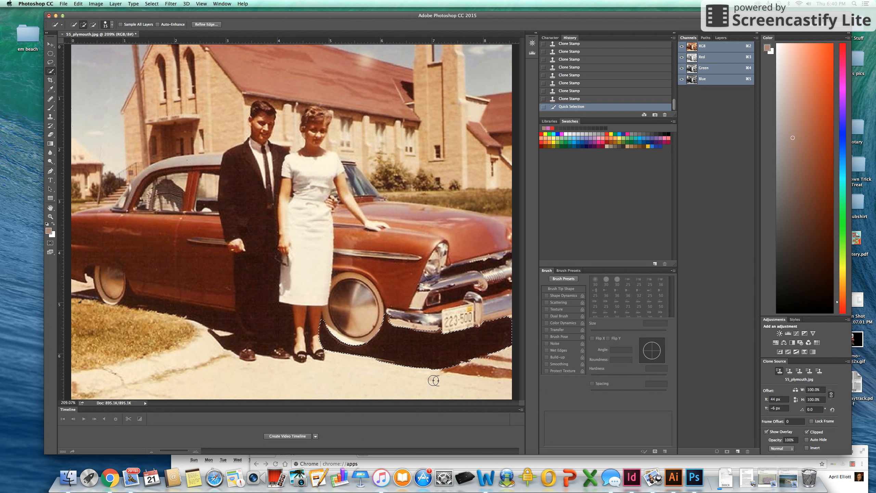
{"action": "left_click", "coordinate": [152, 3]}
{"action": "left_click", "coordinate": [157, 32]}
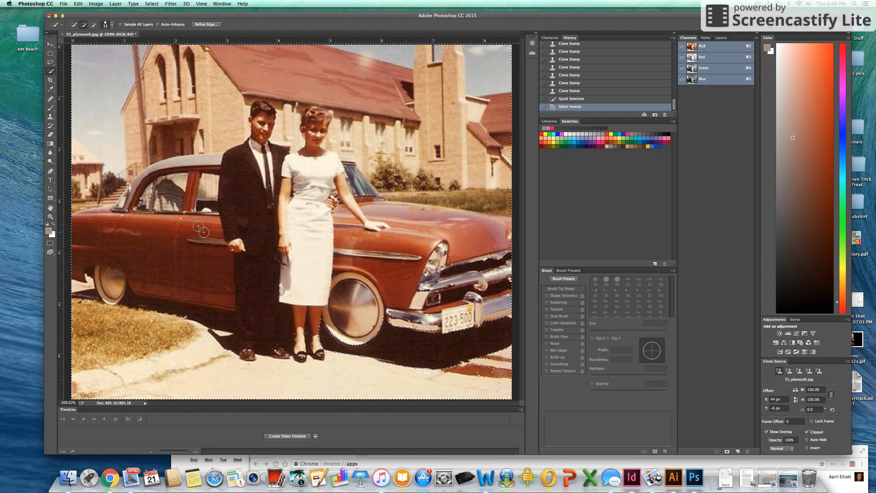
Clone clean pavement over the brown stain beside the car's shadow with a 25 px Clone Stamp brush, and deselect
{"action": "left_click", "coordinate": [50, 117]}
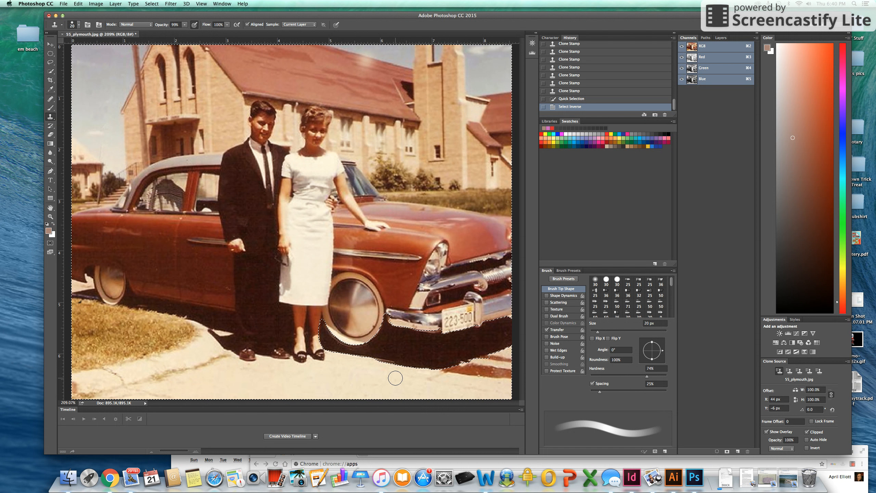
{"action": "key", "text": "bracketright"}
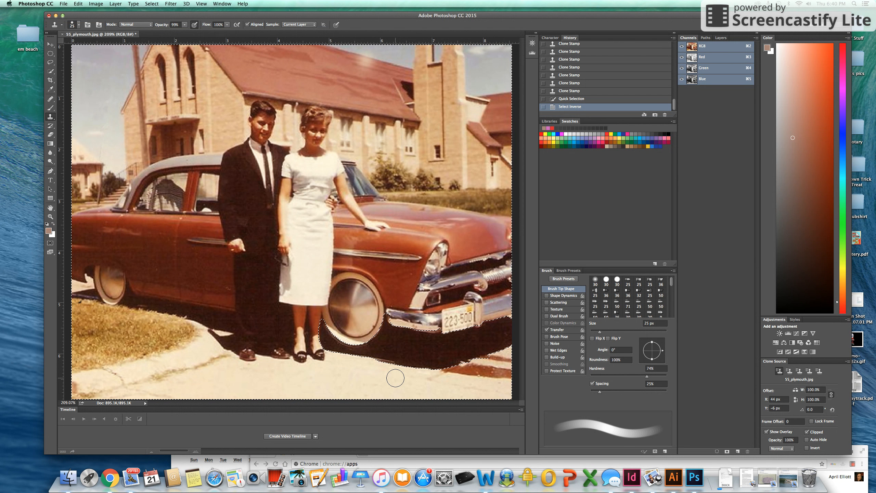
{"action": "left_click", "coordinate": [362, 385], "text": "alt"}
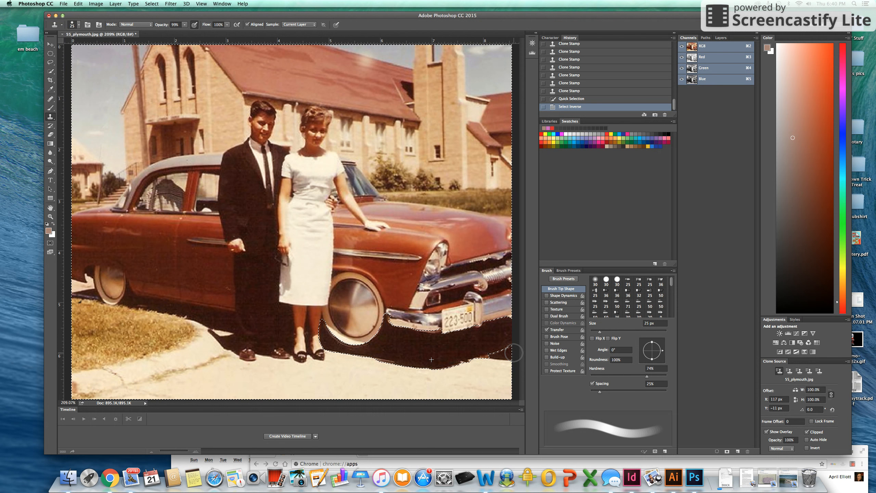
{"action": "left_click_drag", "start_coordinate": [497, 362], "coordinate": [474, 375]}
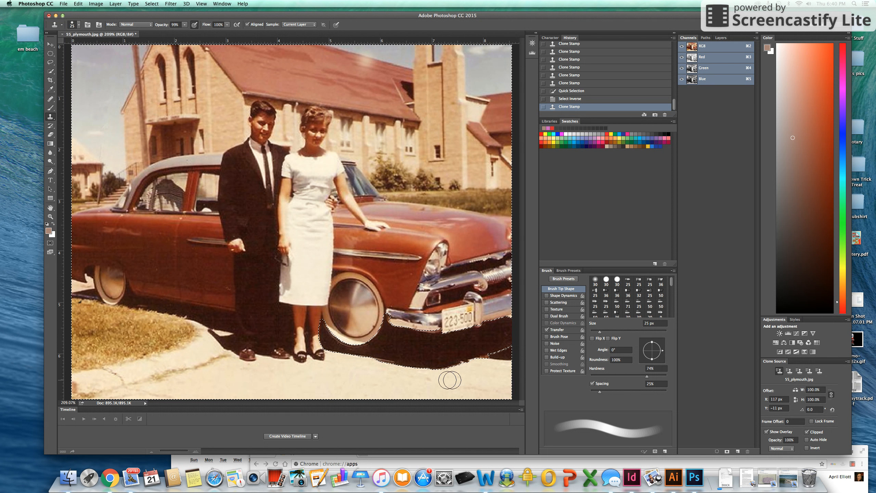
{"action": "left_click", "coordinate": [479, 388], "text": "alt"}
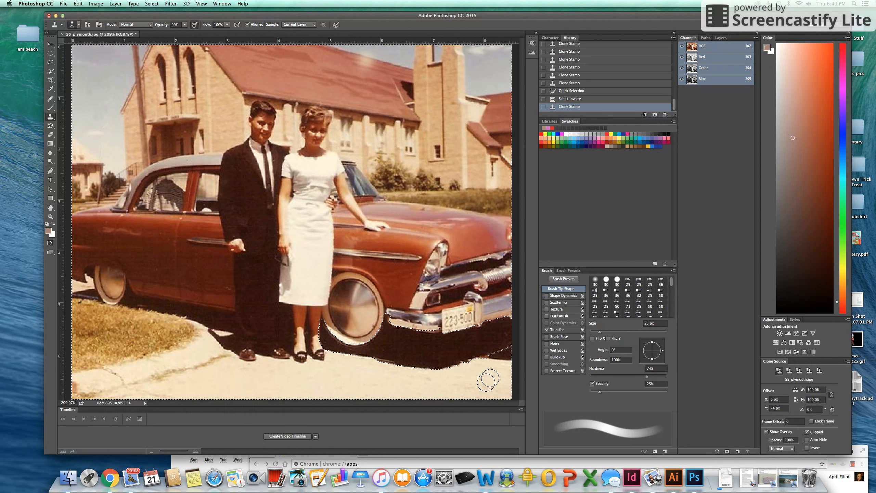
{"action": "mouse_move", "coordinate": [490, 361]}
{"action": "left_mouse_down"}
{"action": "mouse_move", "coordinate": [508, 356]}
{"action": "mouse_move", "coordinate": [482, 361]}
{"action": "mouse_move", "coordinate": [489, 366]}
{"action": "left_mouse_up"}
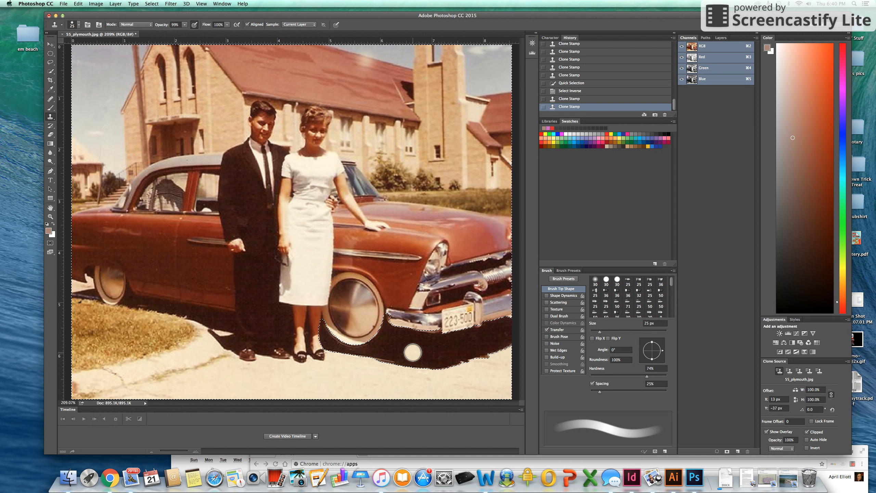
{"action": "key", "text": "super+d"}
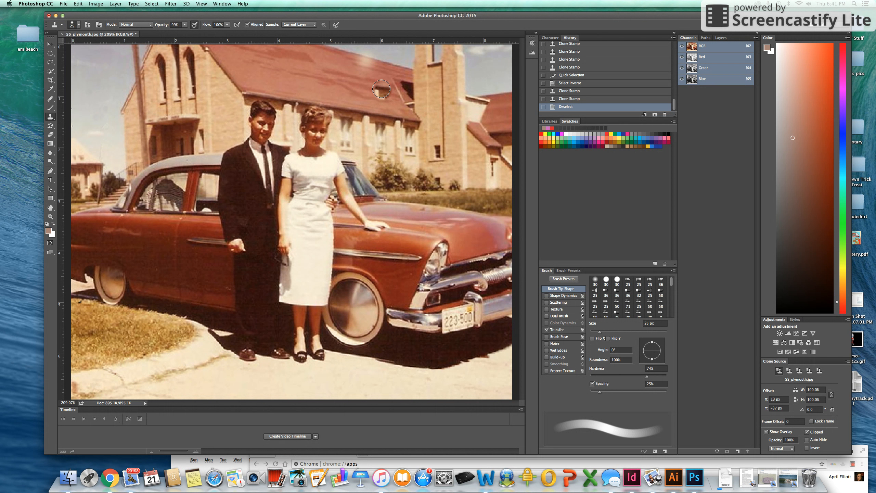
Outline the part of the church roof around the light blotch with the Polygonal Lasso, following the roof's upper edge
{"action": "left_click_drag", "start_coordinate": [370, 73], "coordinate": [389, 101]}
{"action": "left_click", "coordinate": [371, 68], "text": "super"}
{"action": "left_click", "coordinate": [371, 68], "text": "super"}
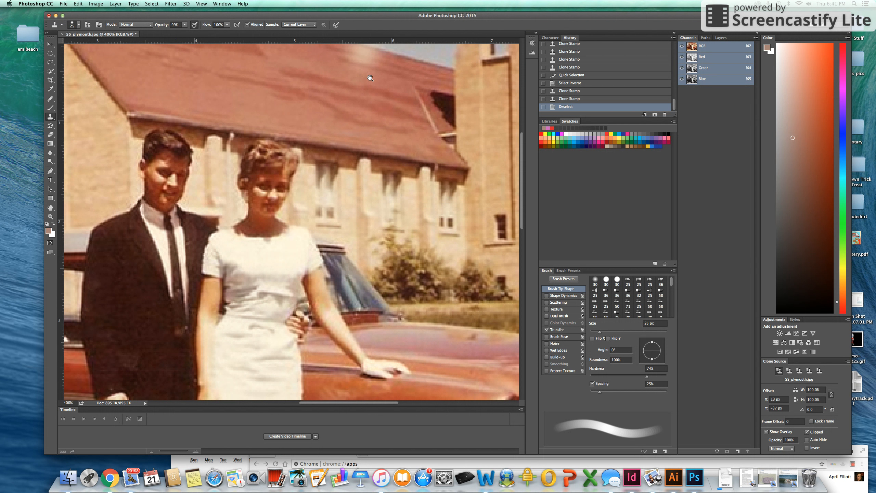
{"action": "mouse_move", "coordinate": [376, 78]}
{"action": "left_mouse_down"}
{"action": "mouse_move", "coordinate": [366, 120]}
{"action": "mouse_move", "coordinate": [338, 116]}
{"action": "left_mouse_up"}
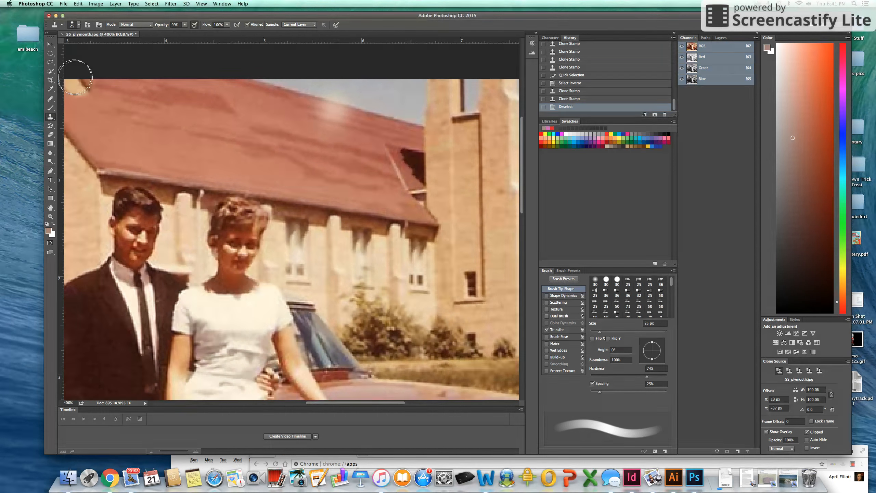
{"action": "left_click", "coordinate": [51, 64]}
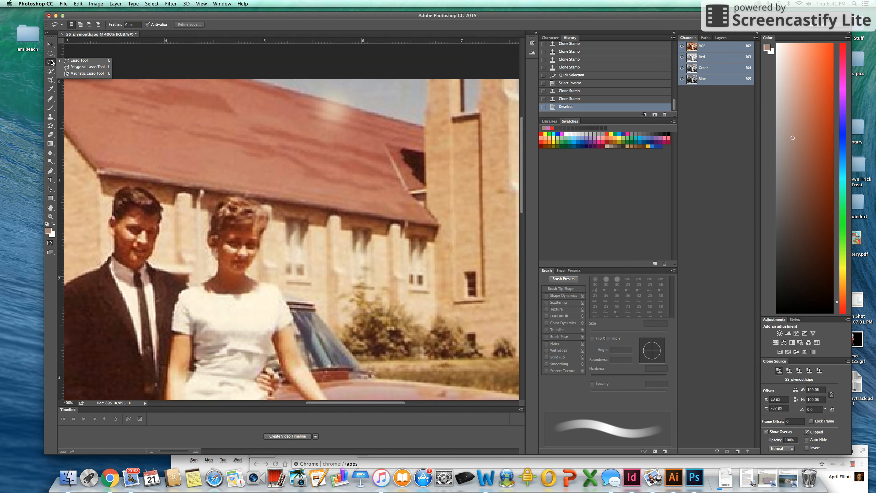
{"action": "left_click", "coordinate": [80, 69]}
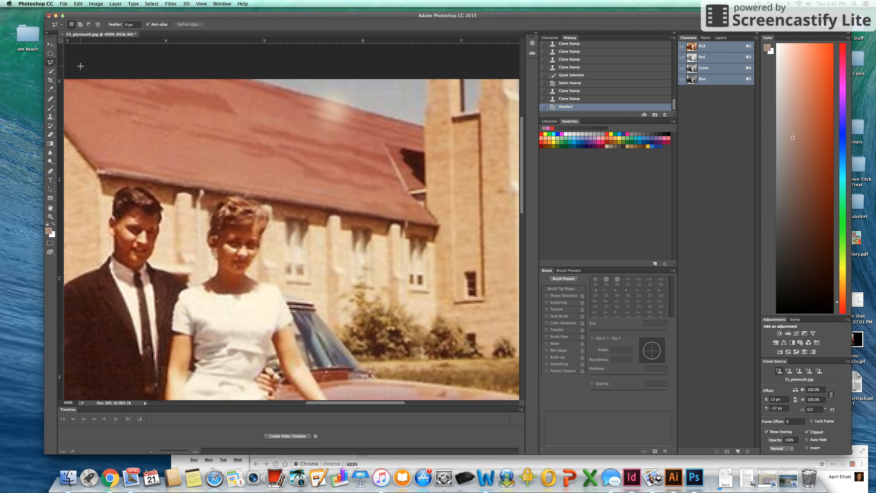
{"action": "left_click", "coordinate": [424, 126]}
{"action": "left_click", "coordinate": [253, 79]}
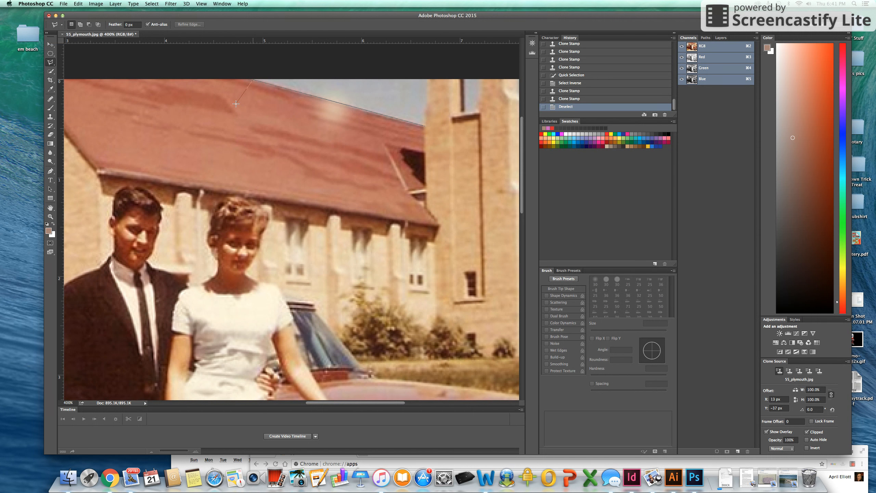
{"action": "left_click", "coordinate": [196, 133]}
{"action": "left_click", "coordinate": [434, 191]}
{"action": "left_click", "coordinate": [426, 128]}
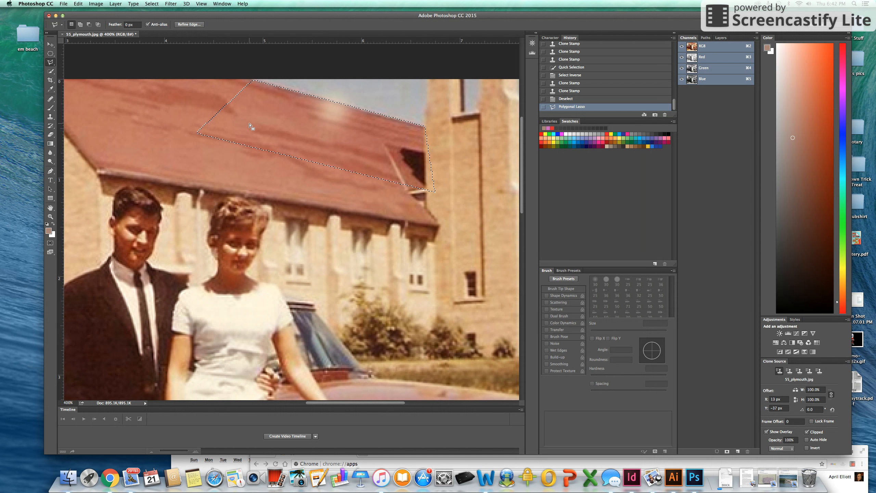
Clone roof texture over the light blotch inside the selection, using samples from several parts of the roof
{"action": "left_click", "coordinate": [51, 117]}
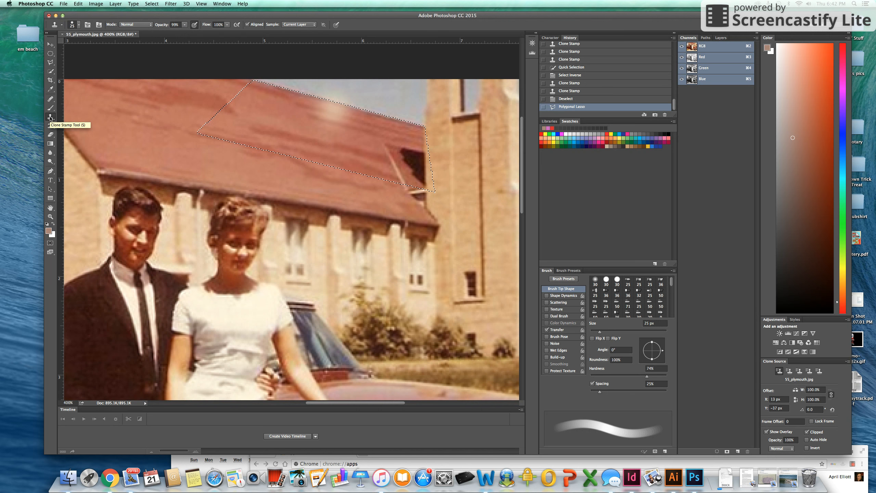
{"action": "left_click", "coordinate": [244, 132], "text": "alt"}
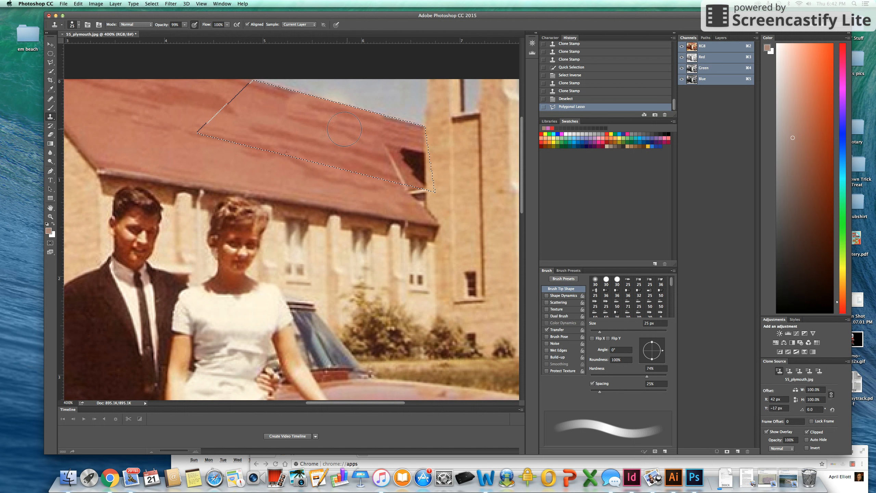
{"action": "left_click_drag", "start_coordinate": [349, 139], "coordinate": [352, 136]}
{"action": "left_click", "coordinate": [254, 138], "text": "alt"}
{"action": "left_click_drag", "start_coordinate": [265, 137], "coordinate": [289, 142]}
{"action": "left_click_drag", "start_coordinate": [354, 159], "coordinate": [355, 154]}
{"action": "left_click", "coordinate": [244, 124], "text": "alt"}
{"action": "mouse_move", "coordinate": [301, 122]}
{"action": "left_mouse_down"}
{"action": "mouse_move", "coordinate": [367, 162]}
{"action": "mouse_move", "coordinate": [359, 151]}
{"action": "mouse_move", "coordinate": [288, 130]}
{"action": "left_mouse_up"}
{"action": "left_click", "coordinate": [376, 179], "text": "alt"}
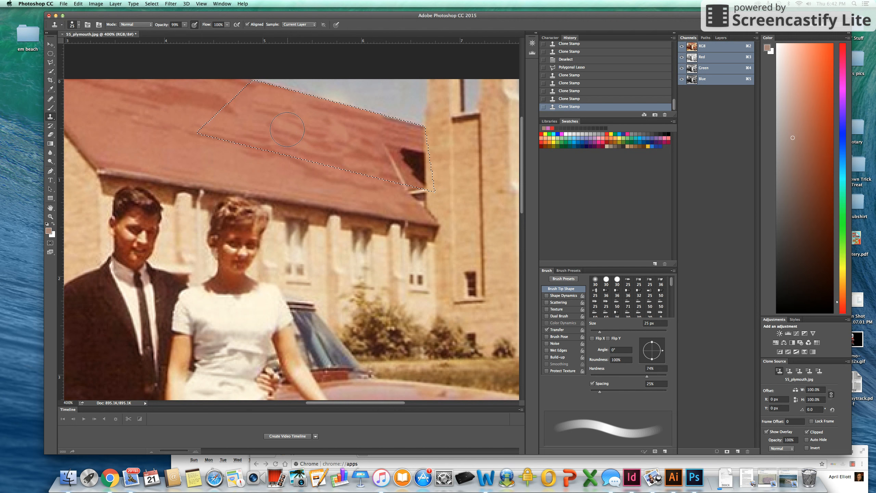
{"action": "left_click_drag", "start_coordinate": [387, 131], "coordinate": [348, 138]}
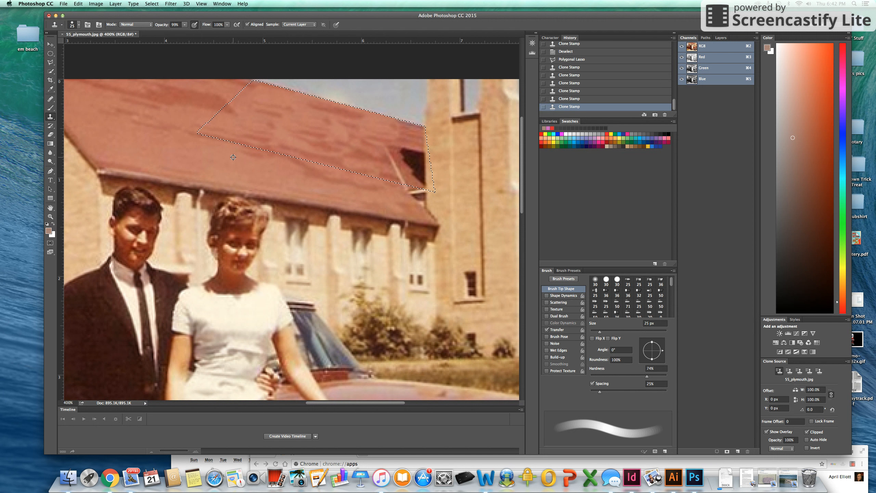
{"action": "left_click_drag", "start_coordinate": [319, 147], "coordinate": [367, 164]}
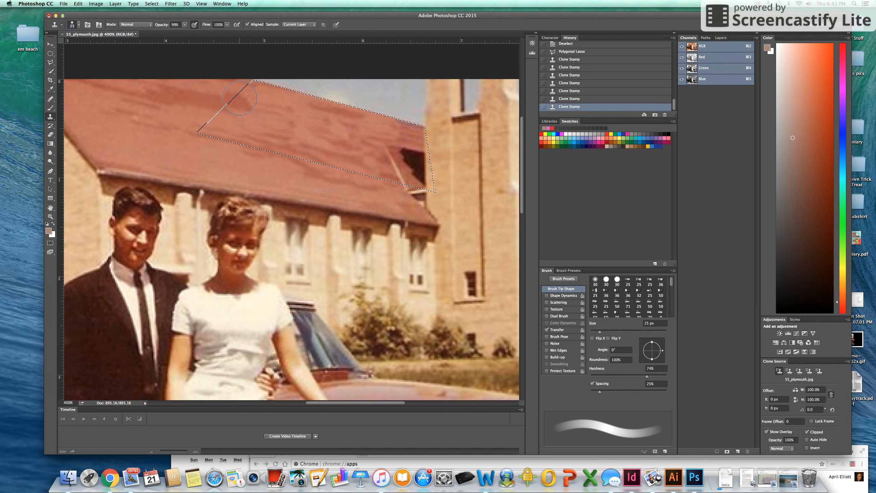
Invert the roof selection to expose the sky, and reduce the Clone Stamp brush to 10 px
{"action": "left_click", "coordinate": [150, 3]}
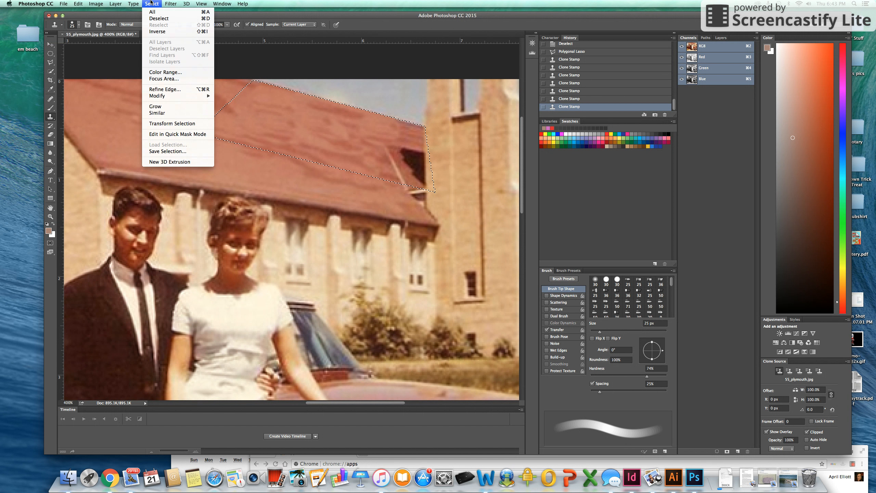
{"action": "left_click", "coordinate": [157, 32]}
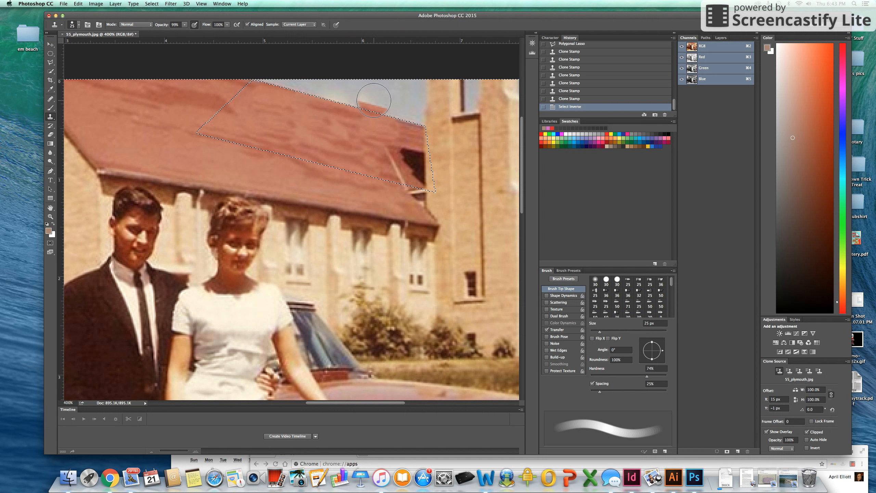
{"action": "key", "text": "bracketleft"}
{"action": "key", "text": "bracketleft"}
{"action": "key", "text": "bracketleft"}
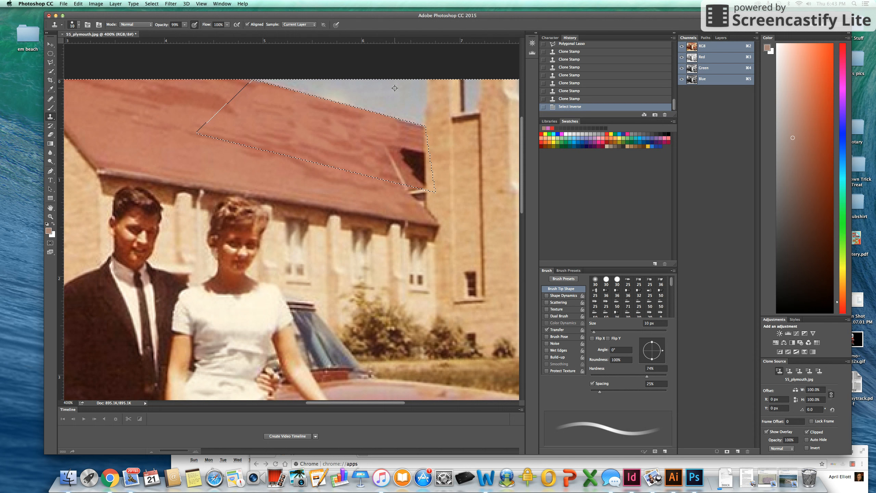
Clone clean sky over the light patch along the roof's upper edge, clear the selection and fit the photo on screen
{"action": "left_click_drag", "start_coordinate": [335, 96], "coordinate": [324, 91]}
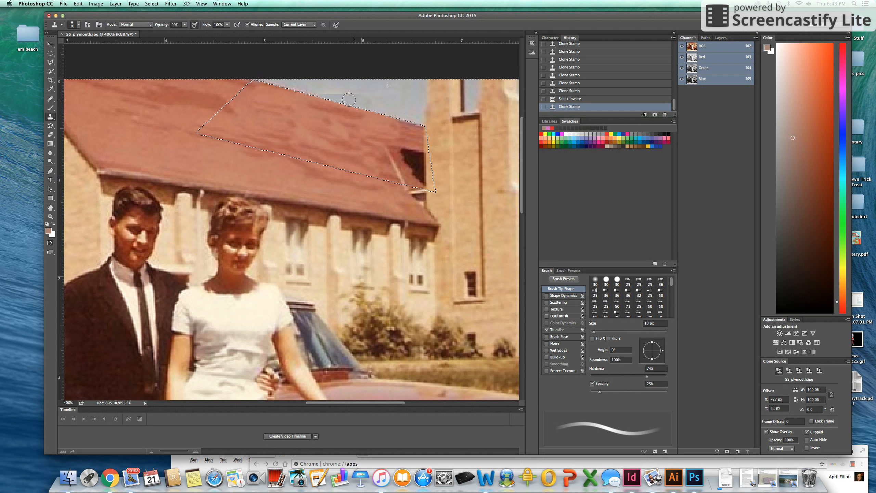
{"action": "left_click_drag", "start_coordinate": [333, 95], "coordinate": [335, 95]}
{"action": "left_click", "coordinate": [321, 90], "text": "alt"}
{"action": "left_click_drag", "start_coordinate": [323, 95], "coordinate": [327, 95]}
{"action": "left_click", "coordinate": [331, 94]}
{"action": "left_click", "coordinate": [336, 91]}
{"action": "left_click", "coordinate": [341, 91]}
{"action": "left_click", "coordinate": [348, 90]}
{"action": "left_click", "coordinate": [366, 95], "text": "alt"}
{"action": "left_click", "coordinate": [375, 98]}
{"action": "left_click", "coordinate": [375, 102]}
{"action": "left_click", "coordinate": [423, 106], "text": "alt"}
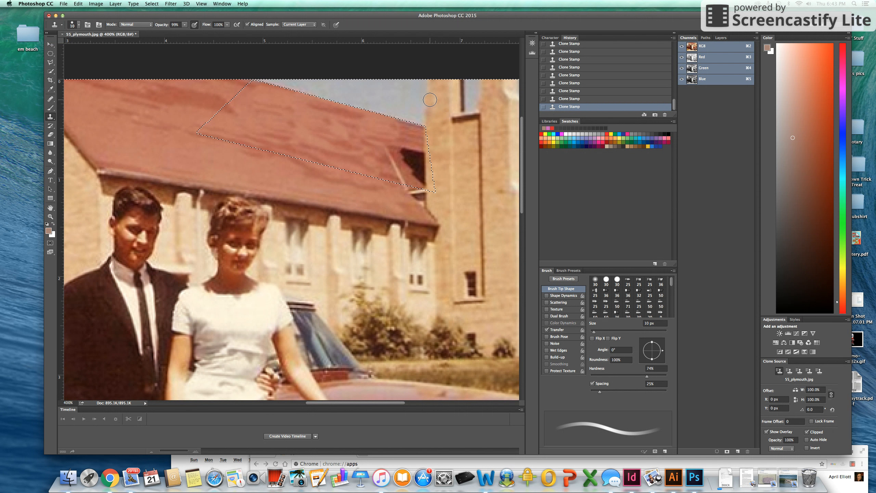
{"action": "key", "text": "super+d"}
{"action": "key", "text": "super+0"}
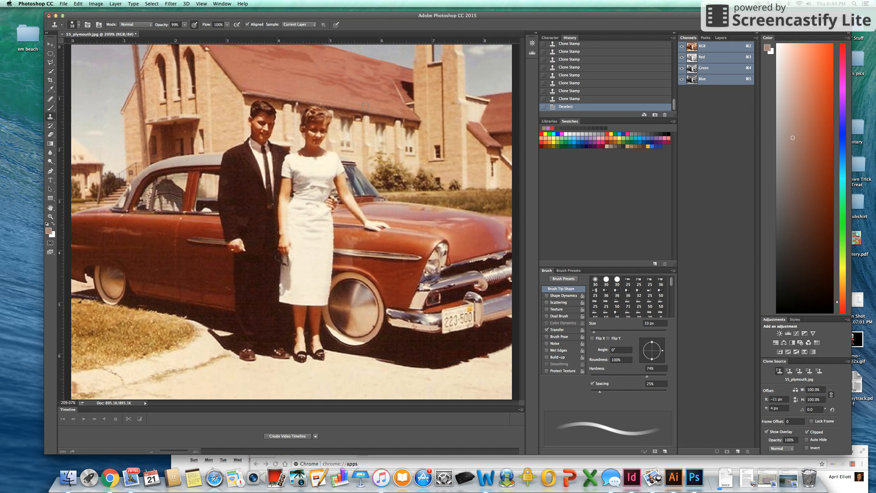
Neutralize the photo's warm colour cast in Levels by sampling the gray point from the dark area beside the woman's skirt
{"action": "left_click", "coordinate": [96, 3]}
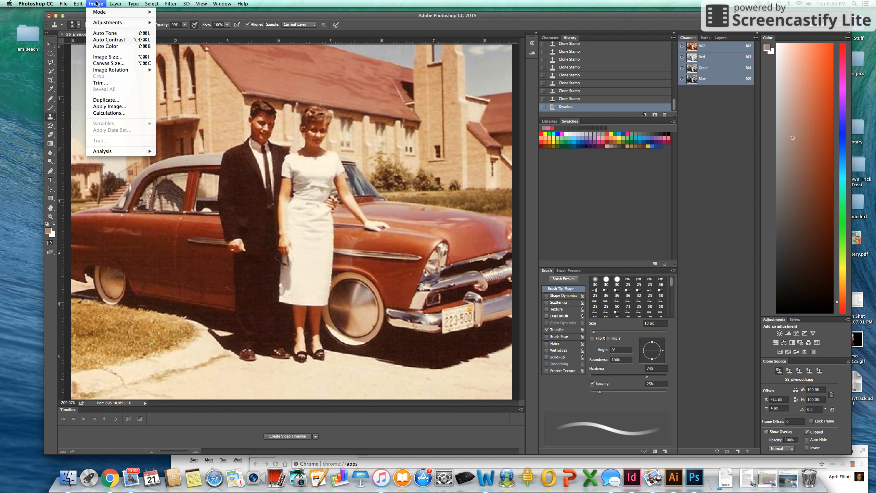
{"action": "mouse_move", "coordinate": [102, 23]}
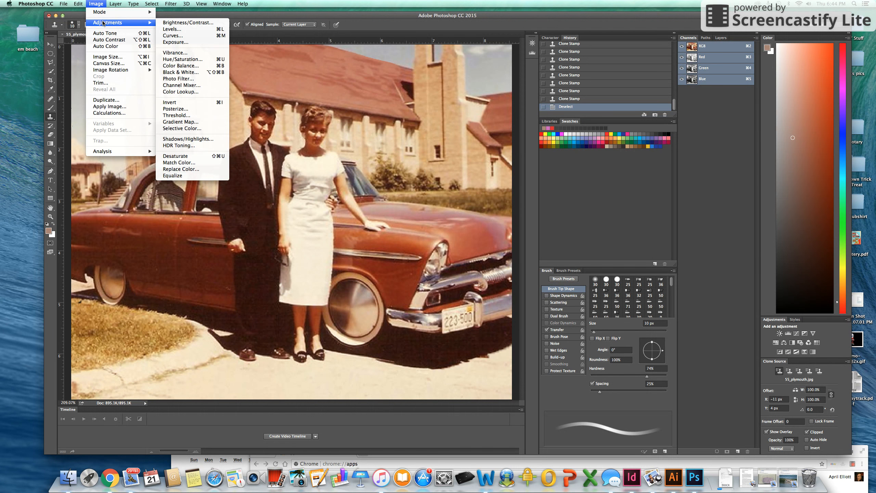
{"action": "left_click", "coordinate": [175, 31]}
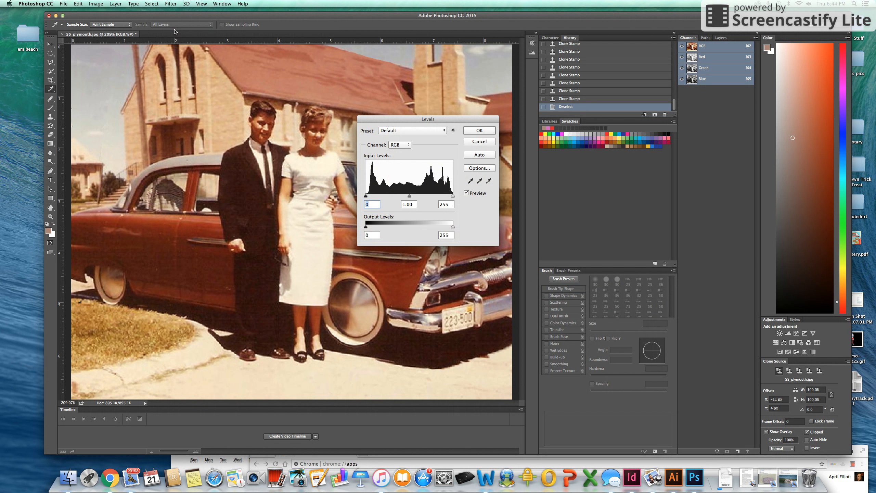
{"action": "left_click_drag", "start_coordinate": [451, 118], "coordinate": [446, 131]}
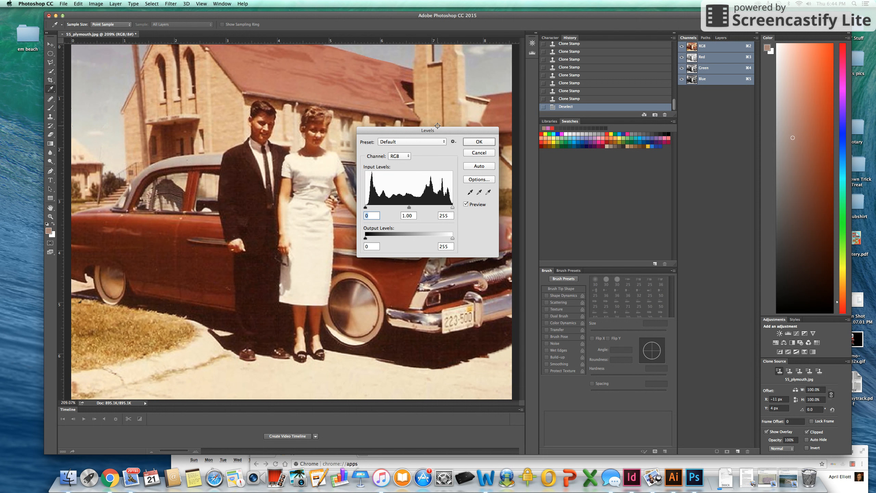
{"action": "left_click_drag", "start_coordinate": [439, 130], "coordinate": [548, 127]}
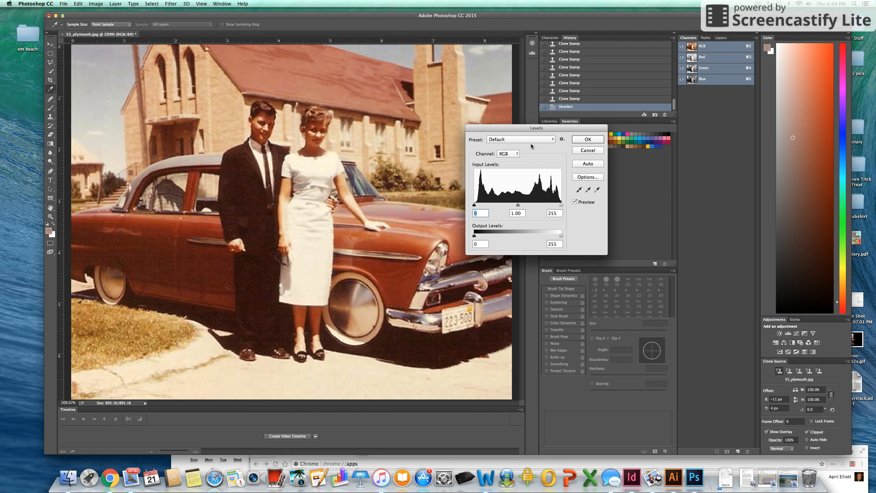
{"action": "left_click_drag", "start_coordinate": [558, 130], "coordinate": [498, 94]}
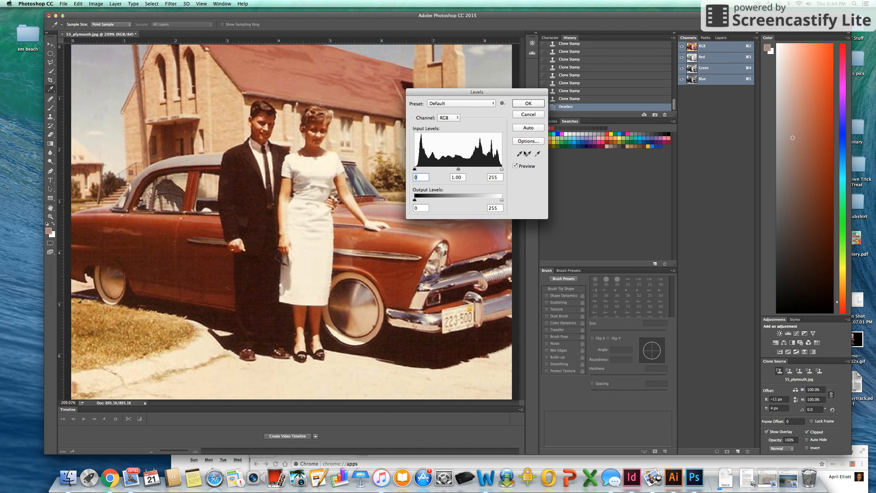
{"action": "left_click", "coordinate": [527, 154]}
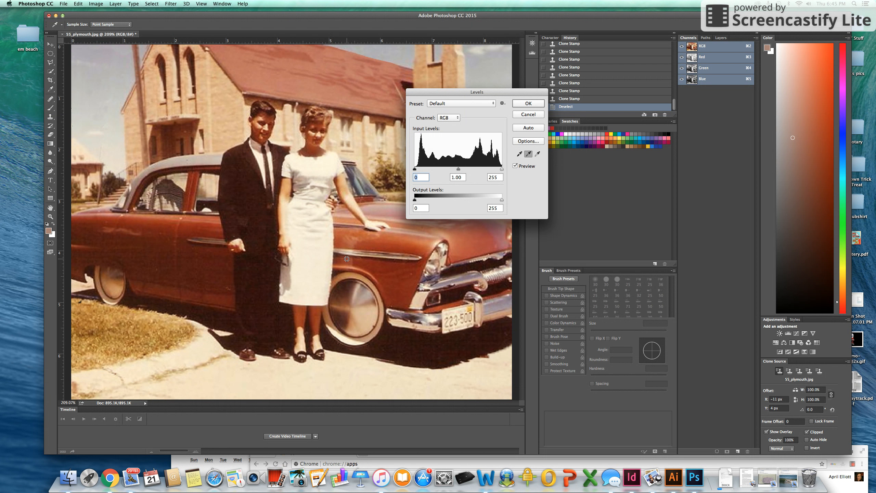
{"action": "left_click", "coordinate": [285, 272]}
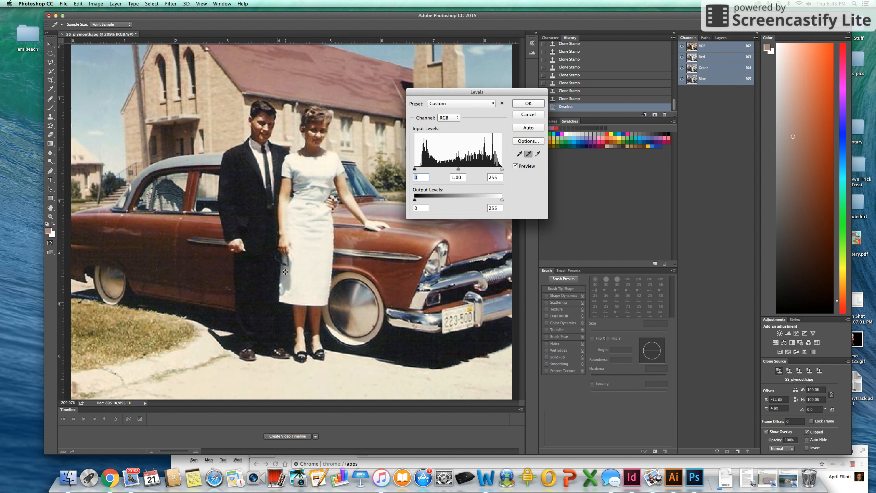
Compare the photo with and without the Levels preview, and apply the correction
{"action": "left_click", "coordinate": [514, 165]}
{"action": "left_click", "coordinate": [515, 166]}
{"action": "left_click", "coordinate": [514, 166]}
{"action": "left_click", "coordinate": [515, 166]}
{"action": "left_click", "coordinate": [514, 166]}
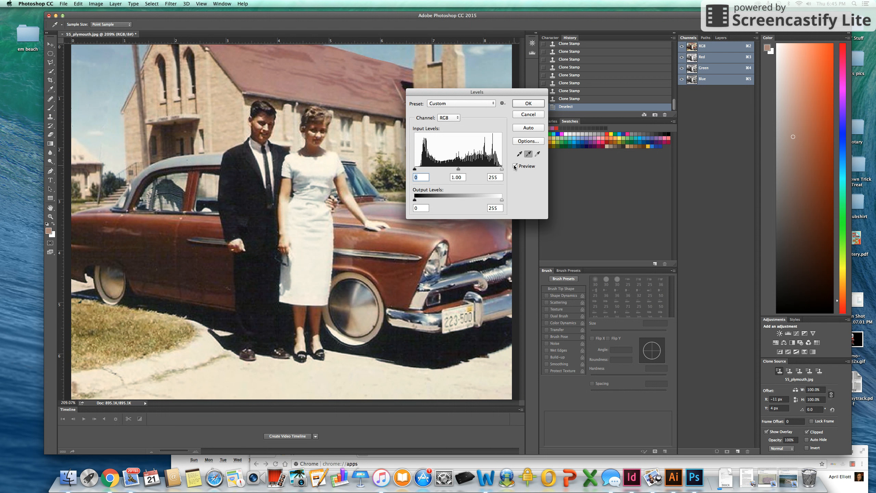
{"action": "left_click", "coordinate": [534, 104]}
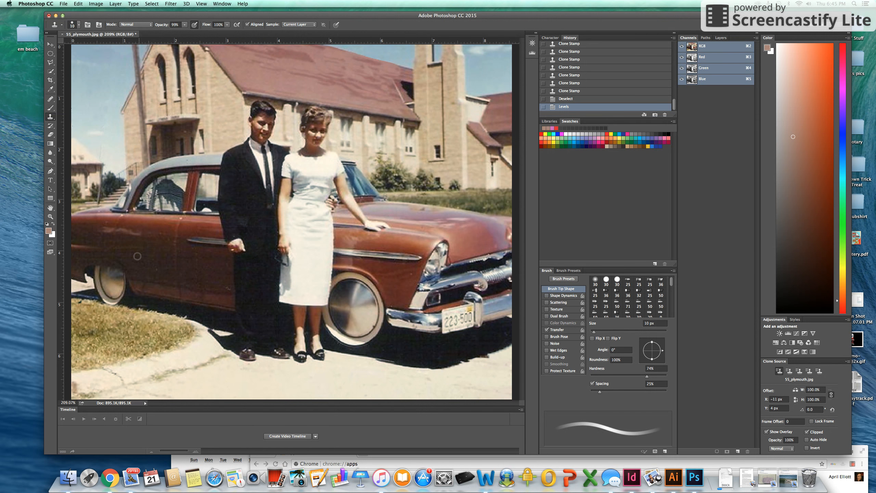
Outline the lawn in the photo's lower-left corner with the freehand Lasso tool
{"action": "left_click", "coordinate": [51, 63]}
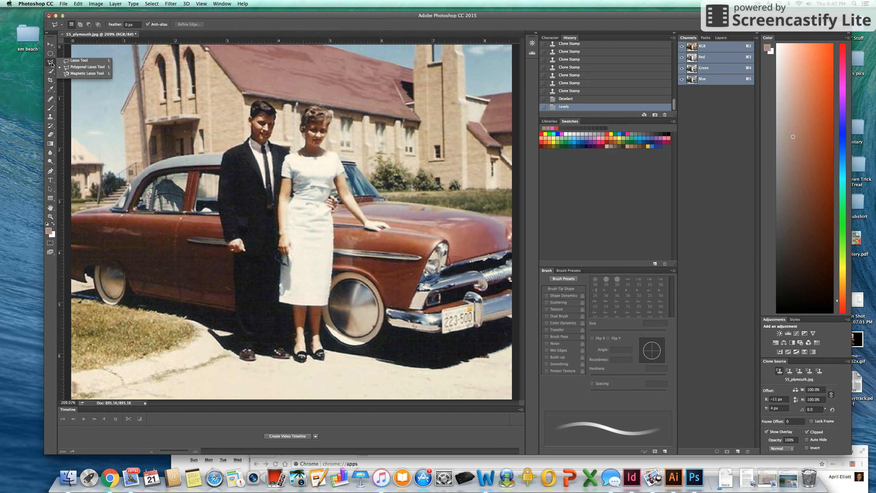
{"action": "left_click", "coordinate": [78, 61]}
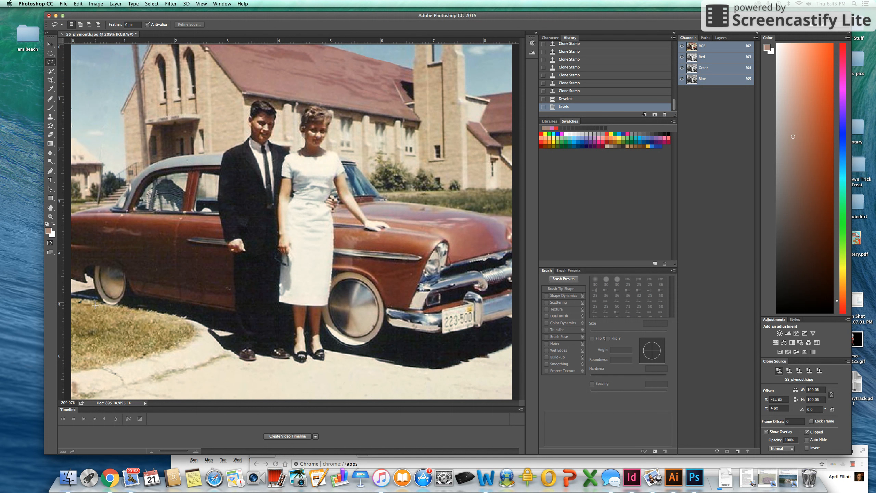
{"action": "mouse_move", "coordinate": [72, 297]}
{"action": "left_mouse_down"}
{"action": "mouse_move", "coordinate": [162, 313]}
{"action": "mouse_move", "coordinate": [189, 330]}
{"action": "mouse_move", "coordinate": [185, 342]}
{"action": "mouse_move", "coordinate": [78, 370]}
{"action": "mouse_move", "coordinate": [63, 348]}
{"action": "mouse_move", "coordinate": [69, 300]}
{"action": "left_mouse_up"}
Turn the selected lawn green with Hue/Saturation at Hue +67 and Lightness -15, and clear the selection
{"action": "left_click", "coordinate": [98, 3]}
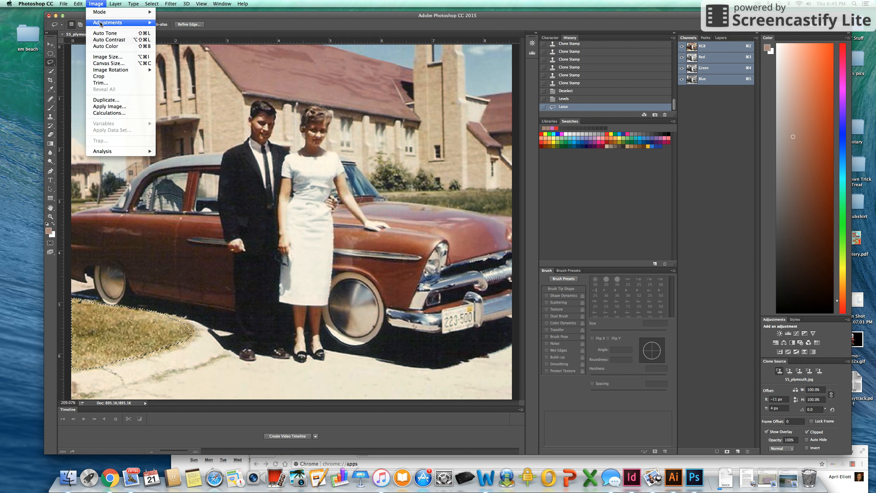
{"action": "mouse_move", "coordinate": [101, 24]}
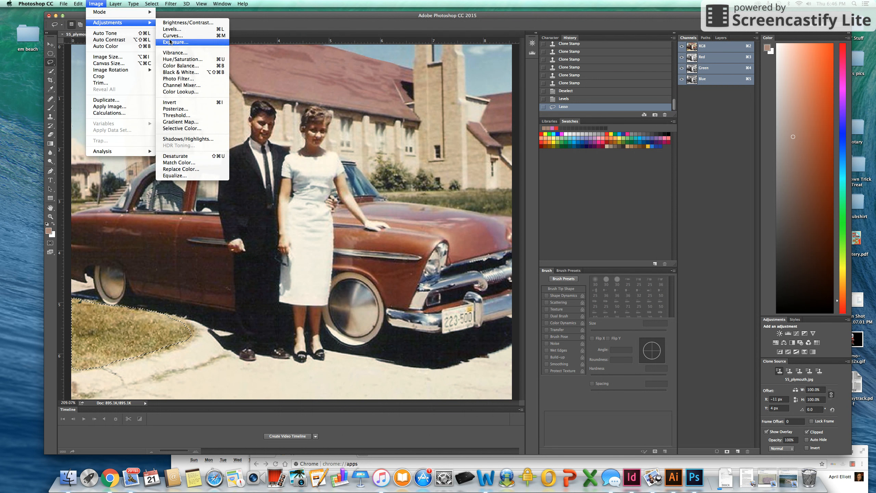
{"action": "left_click", "coordinate": [187, 60]}
{"action": "left_click_drag", "start_coordinate": [366, 137], "coordinate": [449, 193]}
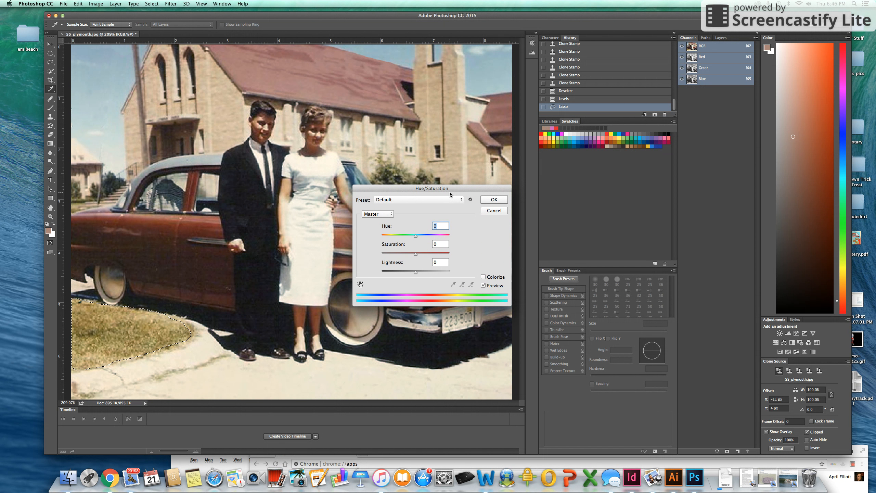
{"action": "left_click_drag", "start_coordinate": [415, 238], "coordinate": [421, 238]}
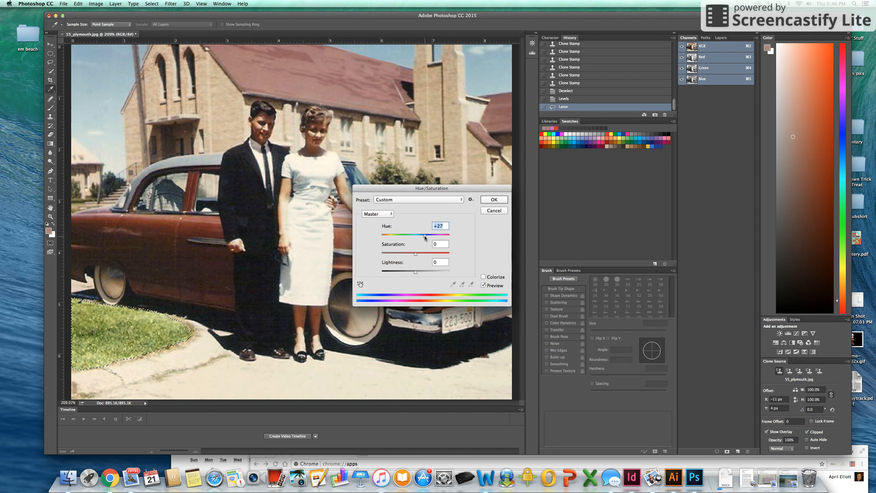
{"action": "left_click_drag", "start_coordinate": [424, 237], "coordinate": [434, 238]}
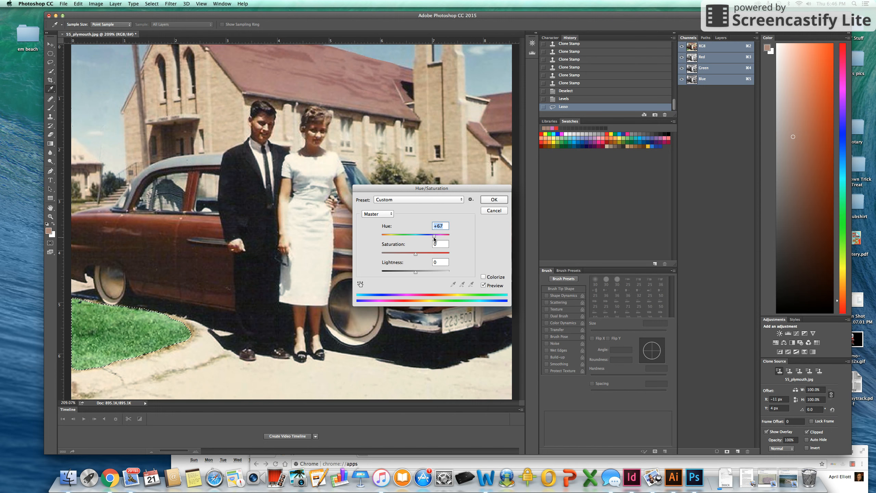
{"action": "left_click_drag", "start_coordinate": [415, 273], "coordinate": [413, 271]}
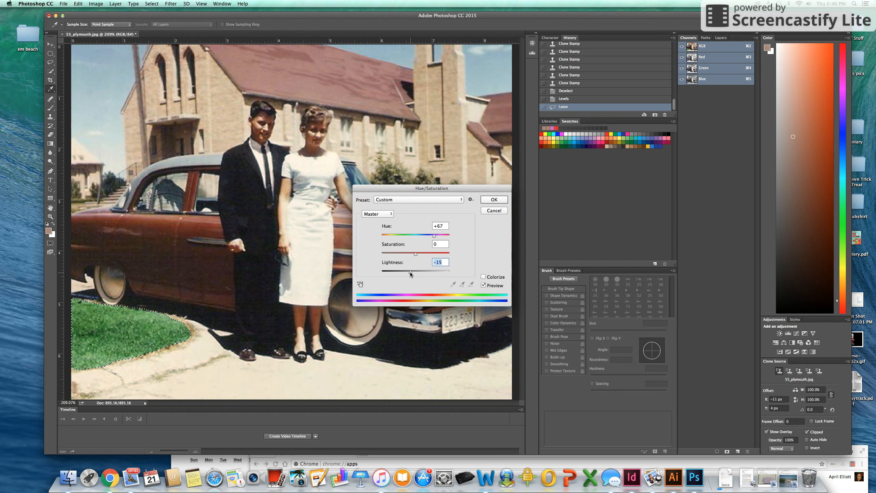
{"action": "left_click", "coordinate": [489, 202]}
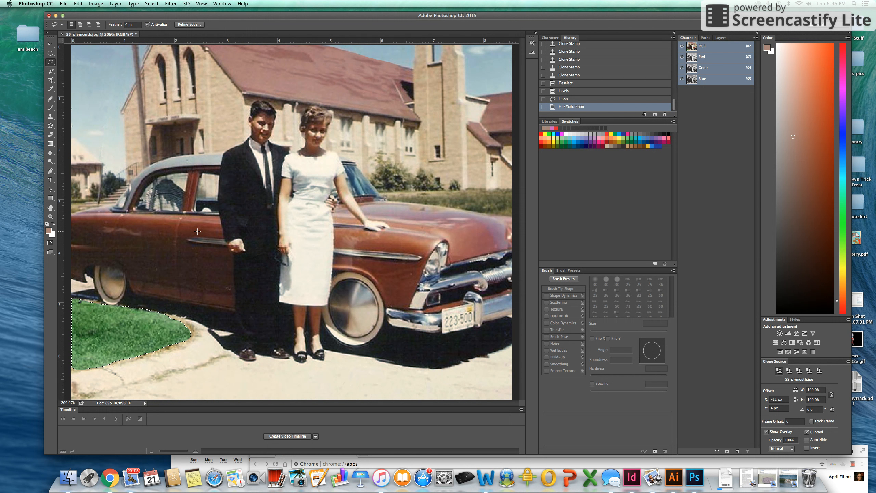
{"action": "key", "text": "super+d"}
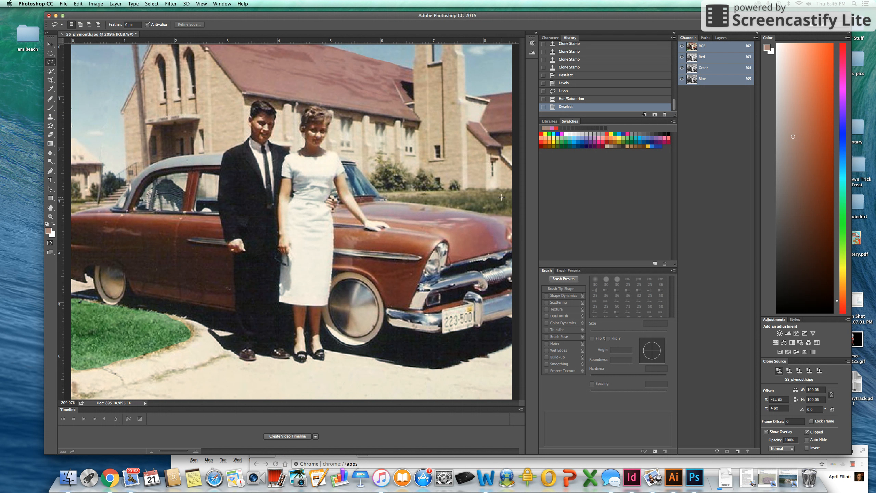
Lasso the shrubs and grass behind the car's hood, apply Hue/Saturation with Hue +52 and Lightness -9, and deselect
{"action": "mouse_move", "coordinate": [508, 188]}
{"action": "left_mouse_down"}
{"action": "mouse_move", "coordinate": [451, 182]}
{"action": "mouse_move", "coordinate": [444, 189]}
{"action": "mouse_move", "coordinate": [420, 168]}
{"action": "mouse_move", "coordinate": [415, 178]}
{"action": "mouse_move", "coordinate": [386, 164]}
{"action": "mouse_move", "coordinate": [372, 177]}
{"action": "mouse_move", "coordinate": [389, 198]}
{"action": "mouse_move", "coordinate": [410, 202]}
{"action": "mouse_move", "coordinate": [512, 216]}
{"action": "mouse_move", "coordinate": [513, 189]}
{"action": "left_mouse_up"}
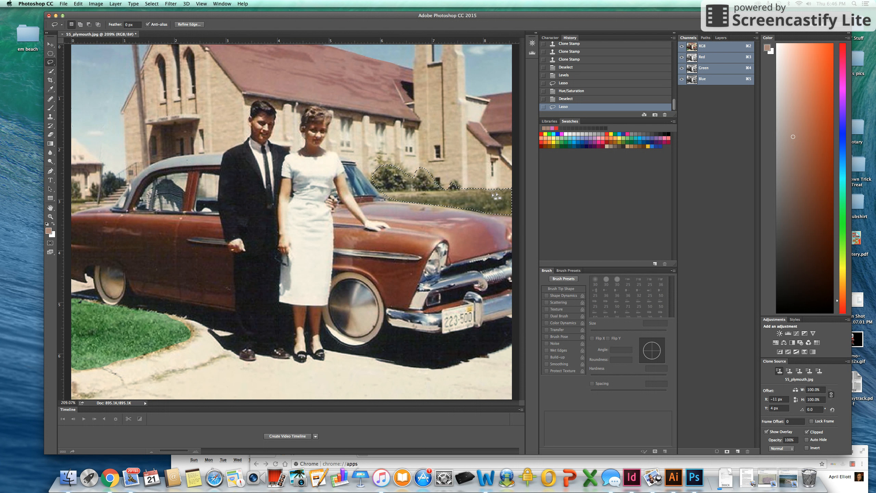
{"action": "left_click", "coordinate": [96, 4]}
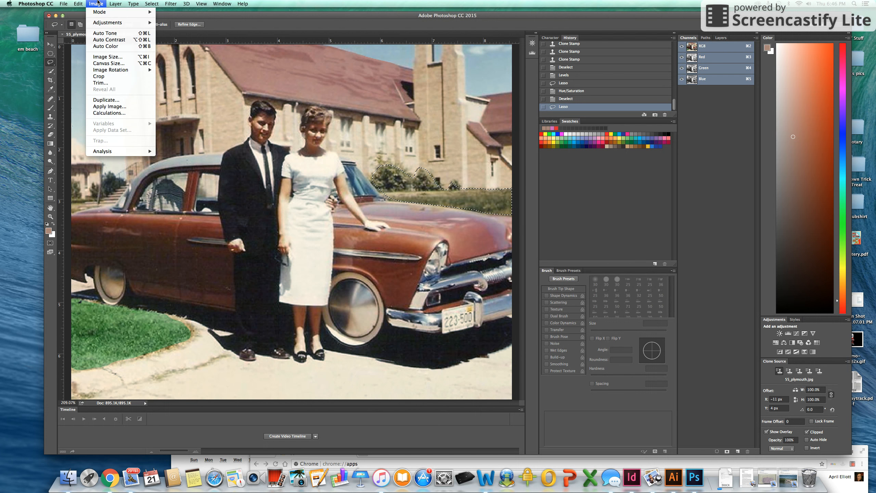
{"action": "mouse_move", "coordinate": [106, 23]}
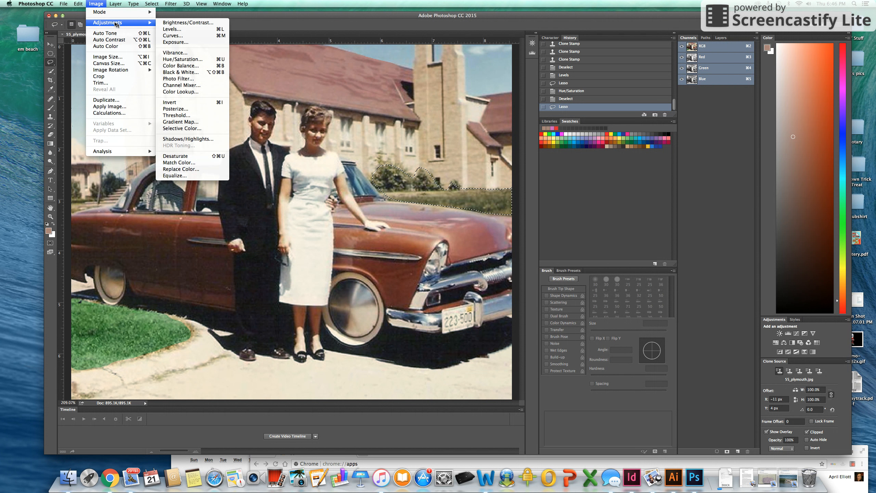
{"action": "left_click", "coordinate": [184, 59]}
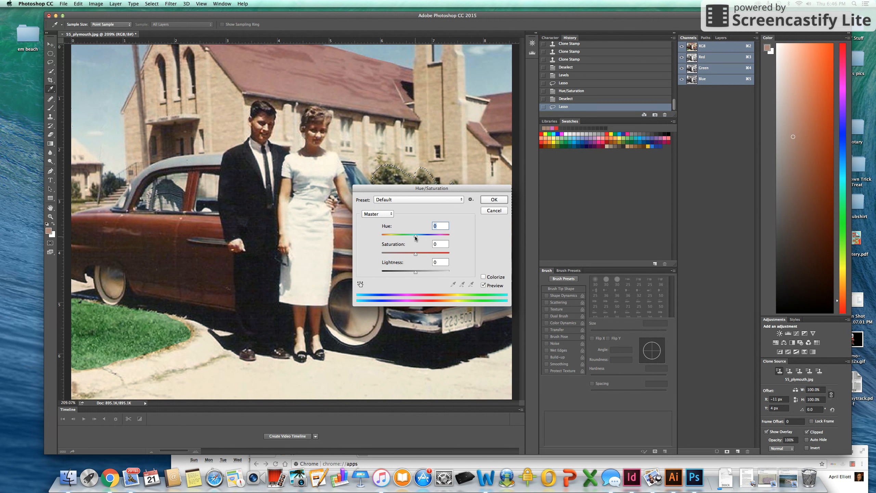
{"action": "left_click_drag", "start_coordinate": [413, 189], "coordinate": [417, 230]}
{"action": "left_click_drag", "start_coordinate": [419, 276], "coordinate": [435, 279]}
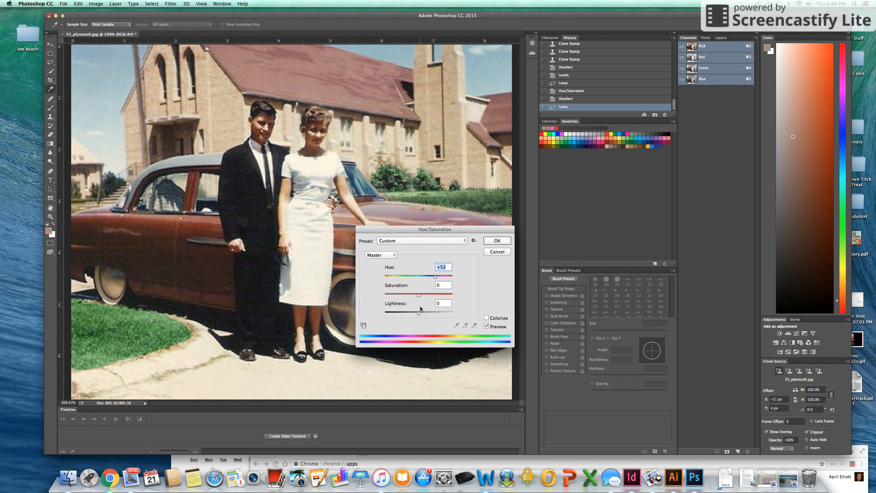
{"action": "left_click_drag", "start_coordinate": [419, 313], "coordinate": [416, 312]}
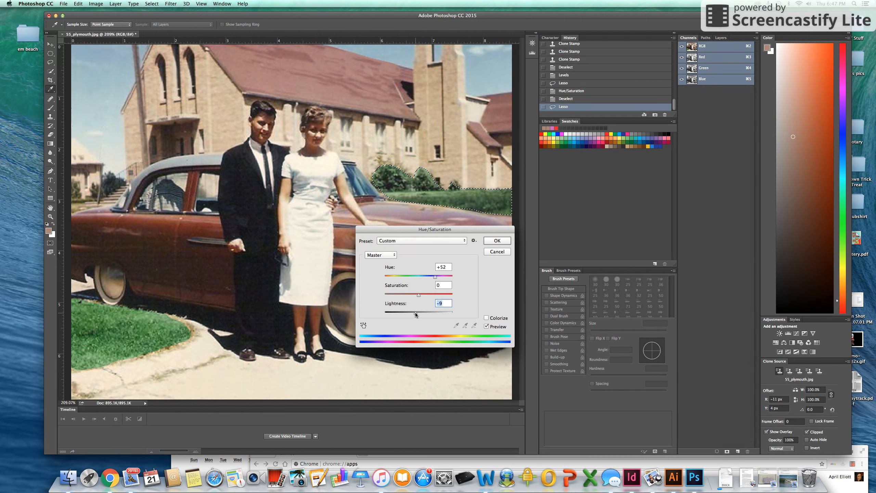
{"action": "left_click", "coordinate": [487, 241]}
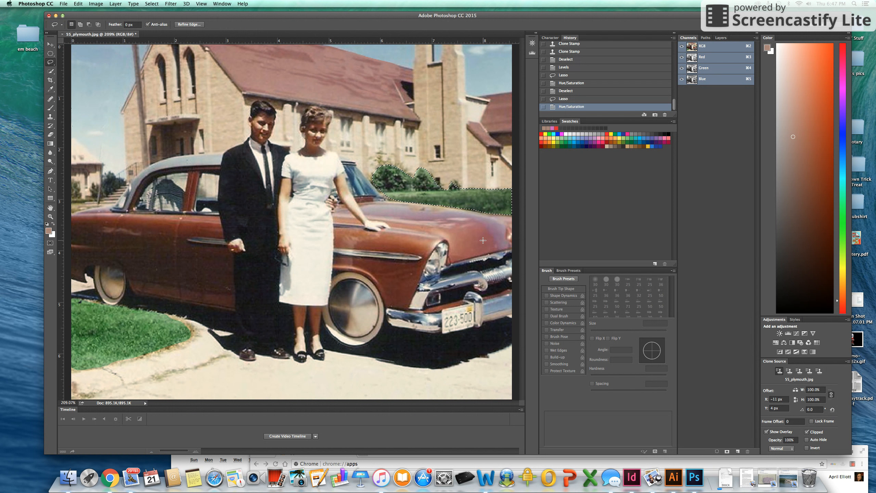
{"action": "key", "text": "super+d"}
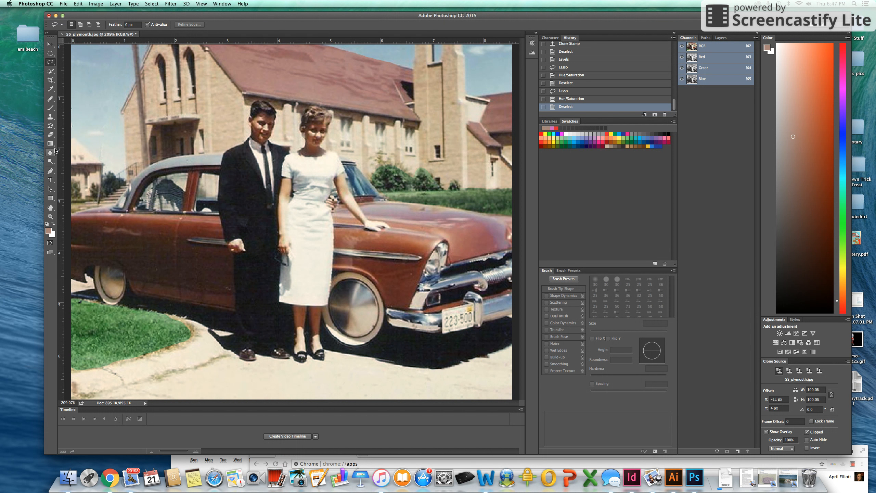
Clone green grass over the uncoloured fringe along the lawn's rounded right edge, sampling from nearby grass
{"action": "left_click", "coordinate": [50, 118]}
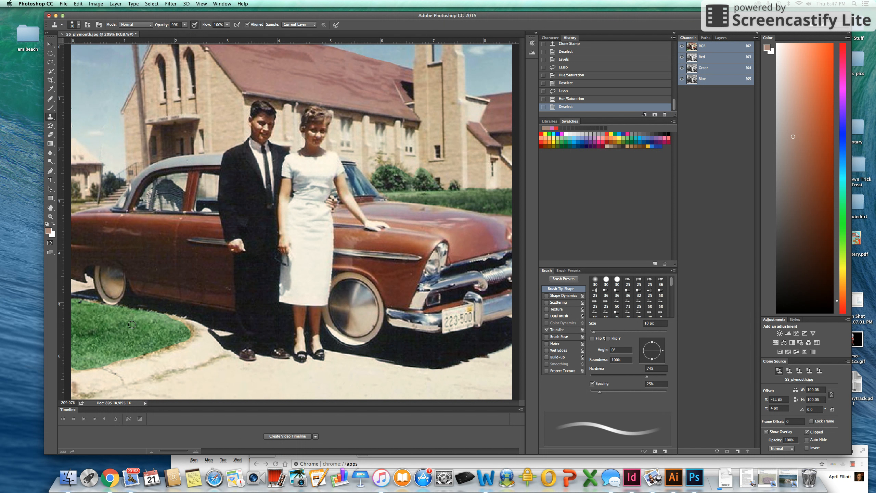
{"action": "left_click", "coordinate": [157, 322], "text": "alt"}
{"action": "left_click_drag", "start_coordinate": [162, 319], "coordinate": [191, 328]}
{"action": "left_click", "coordinate": [164, 327], "text": "alt"}
{"action": "left_click", "coordinate": [179, 331], "text": "alt"}
{"action": "left_click", "coordinate": [137, 353], "text": "alt"}
{"action": "mouse_move", "coordinate": [141, 356]}
{"action": "left_mouse_down"}
{"action": "mouse_move", "coordinate": [183, 338]}
{"action": "mouse_move", "coordinate": [185, 327]}
{"action": "left_mouse_up"}
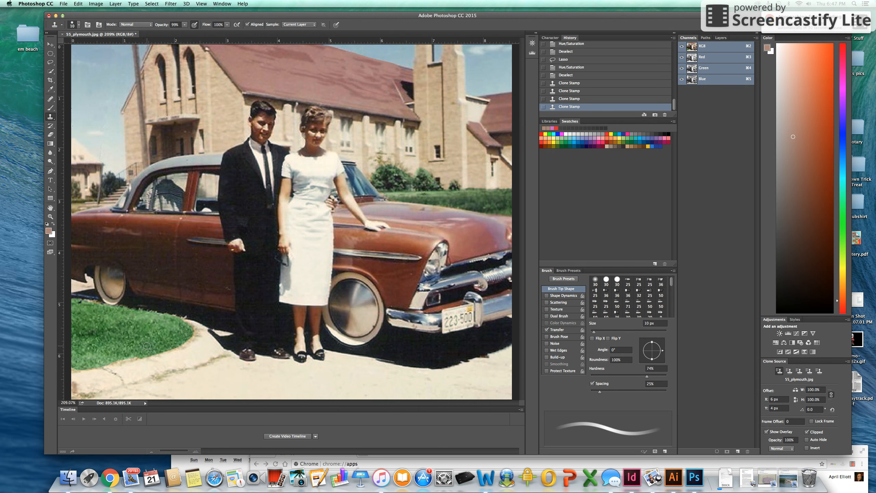
Clone green grass along the lawn's lower edge beside the pavement, out to the photo's left border
{"action": "left_click", "coordinate": [137, 355], "text": "alt"}
{"action": "left_click_drag", "start_coordinate": [137, 354], "coordinate": [71, 369]}
{"action": "left_click", "coordinate": [98, 355], "text": "alt"}
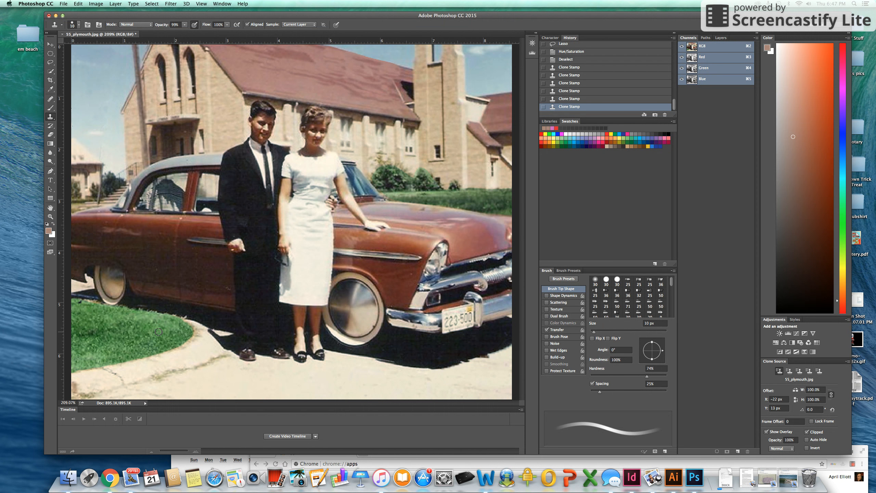
{"action": "key", "text": "super+0"}
{"action": "key", "text": "super+1"}
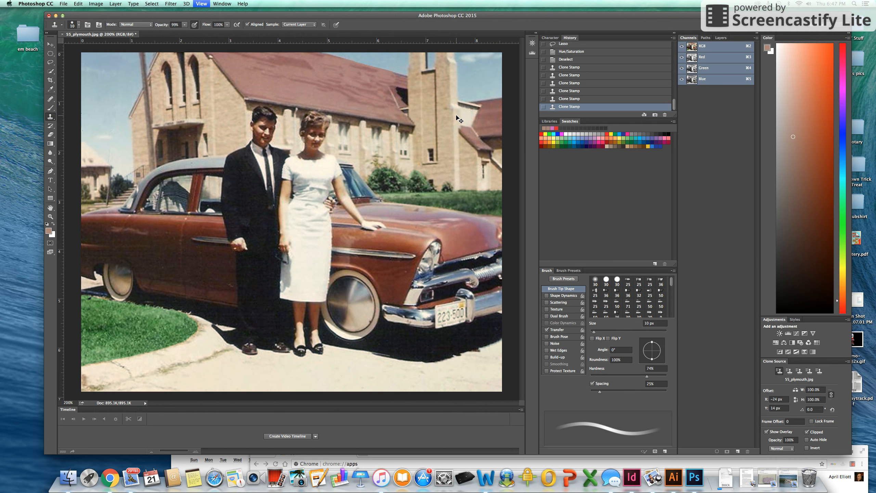